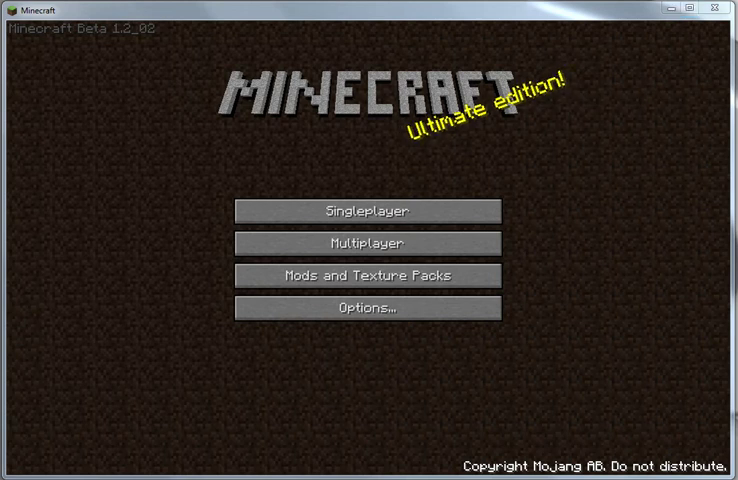
- Create a new World 1 in Minecraft and open the in-game inventory
click(368, 211)
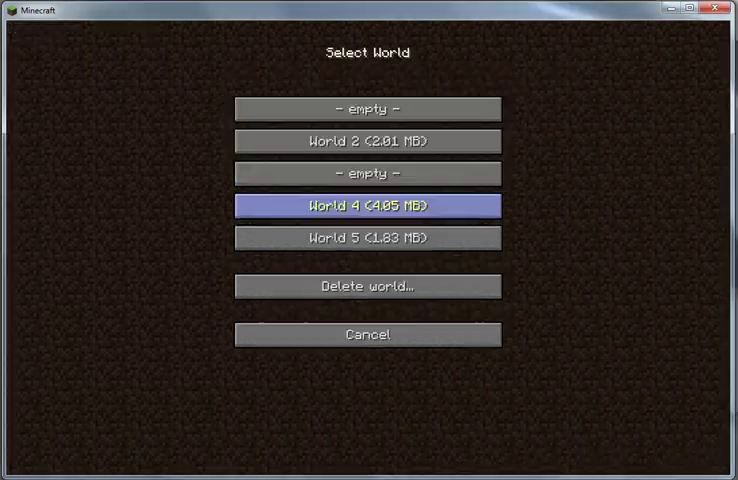
click(368, 110)
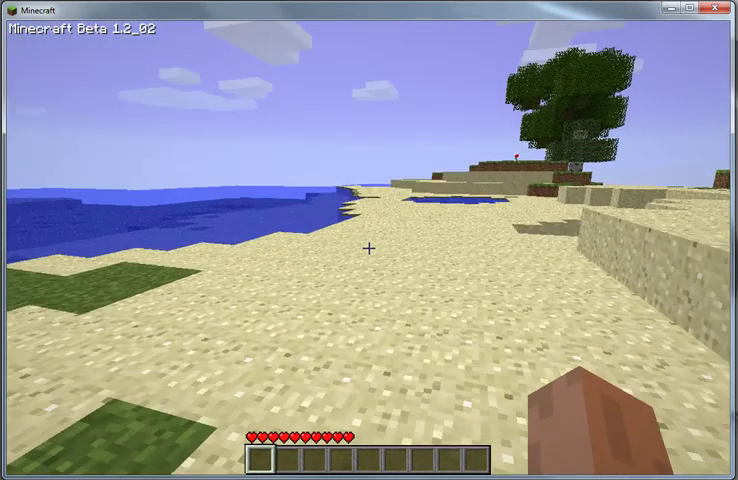
key(e)
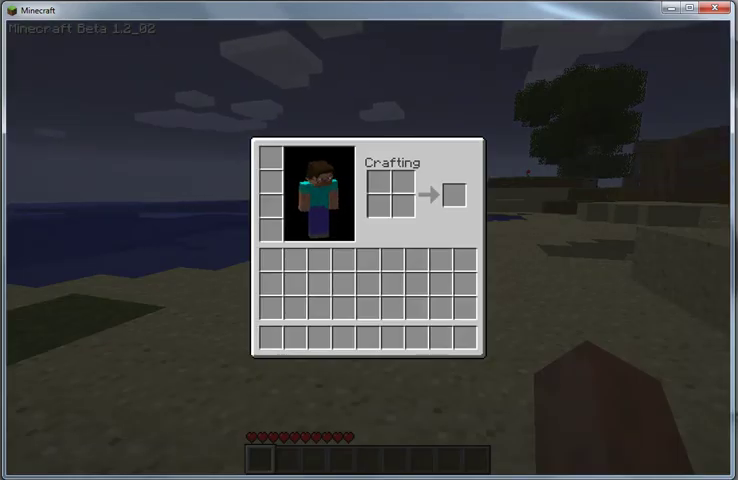
- Save and quit to the title, confirming World 1 (0.78 MB) in the world list
key(Escape)
key(Escape)
click(368, 210)
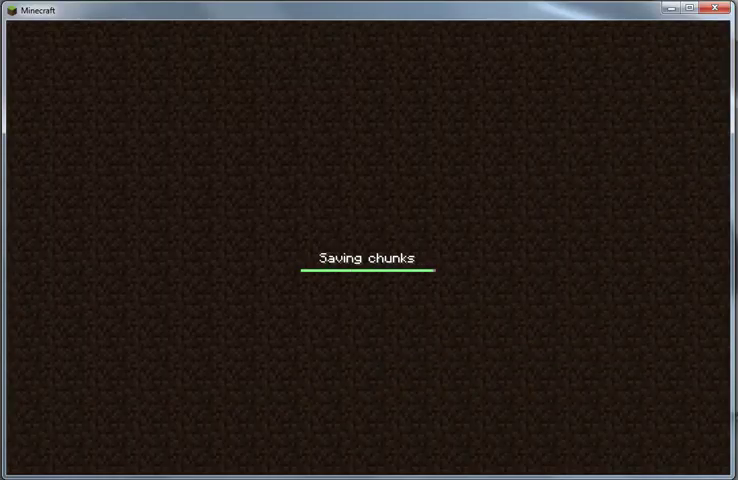
click(368, 210)
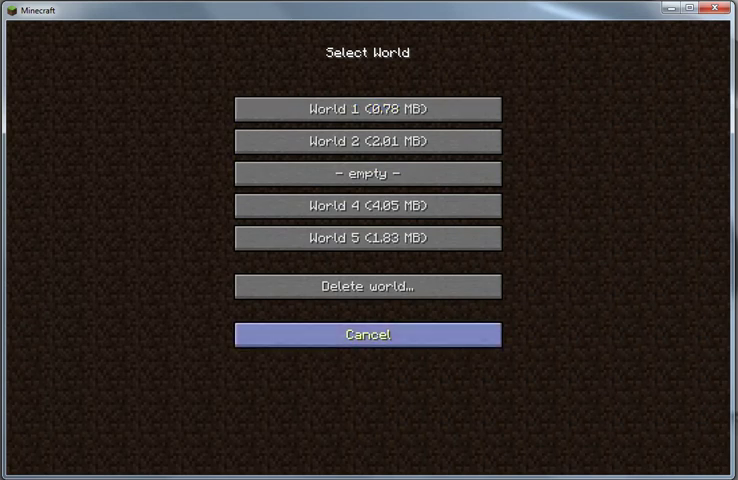
click(368, 334)
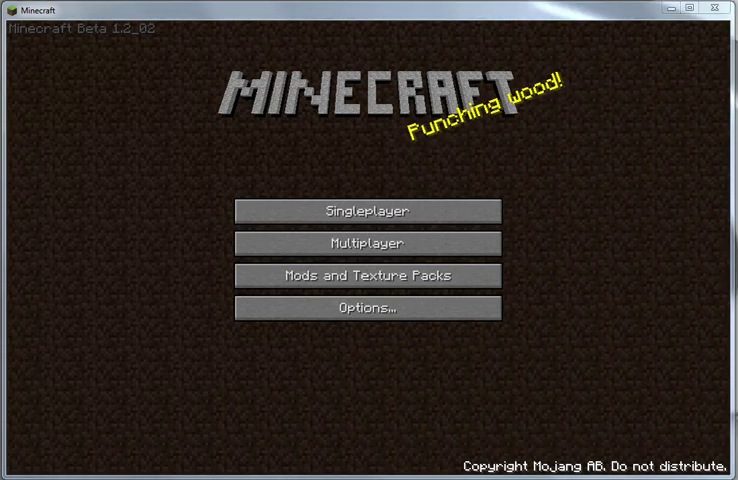
- Start the INVedit.zip download from the copy.mcft.net link in the forum post
key(alt+Tab)
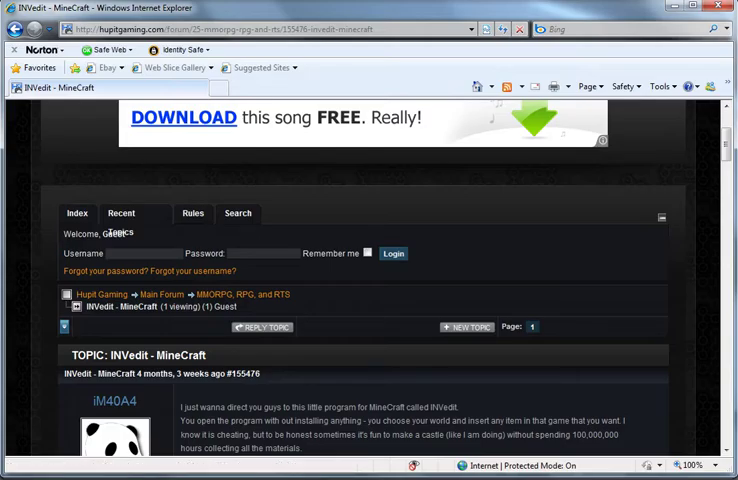
scroll(369, 300, up, 3)
click(220, 29)
scroll(369, 300, down, 3)
scroll(369, 300, down, 3)
scroll(369, 300, down, 2)
scroll(369, 300, up, 5)
scroll(369, 300, down, 4)
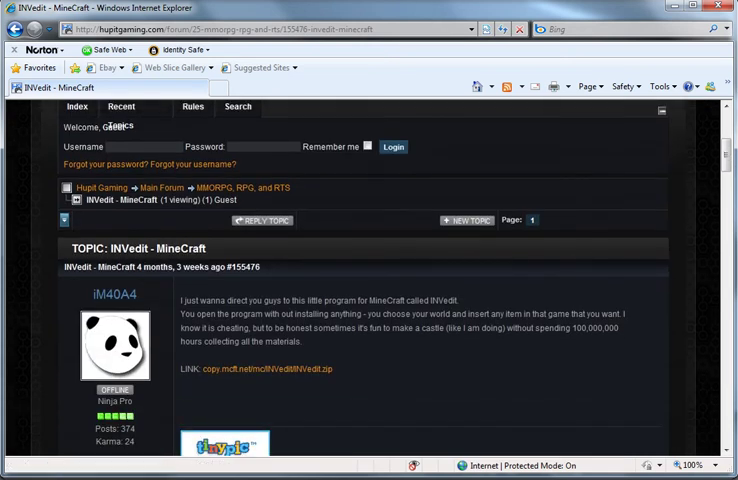
drag(203, 368, 332, 368)
click(400, 400)
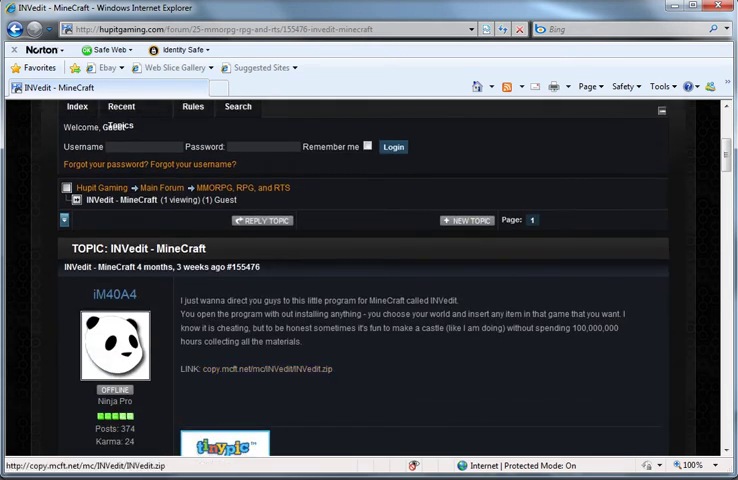
click(267, 368)
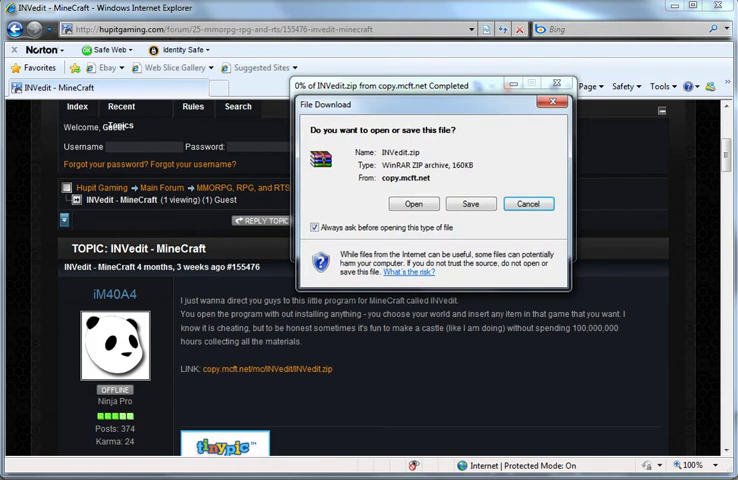
- Move the File Download prompt aside to watch the INVedit.zip download
drag(380, 104, 245, 191)
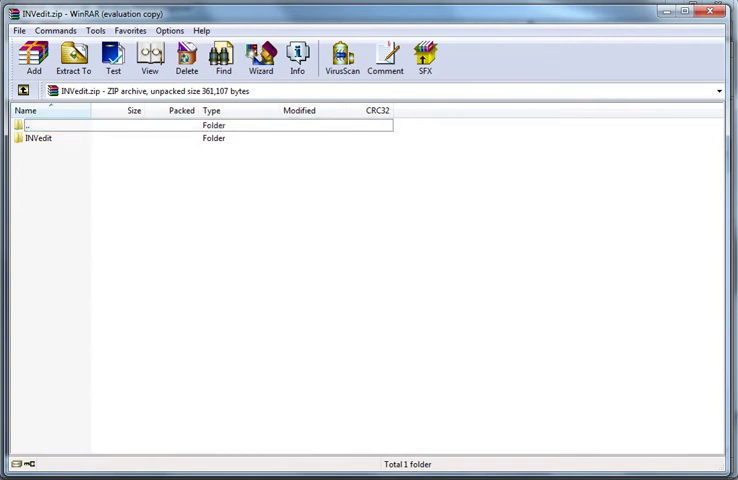
- Extract the archive's INVedit folder to Desktop\INVedit
key(Down)
click(73, 58)
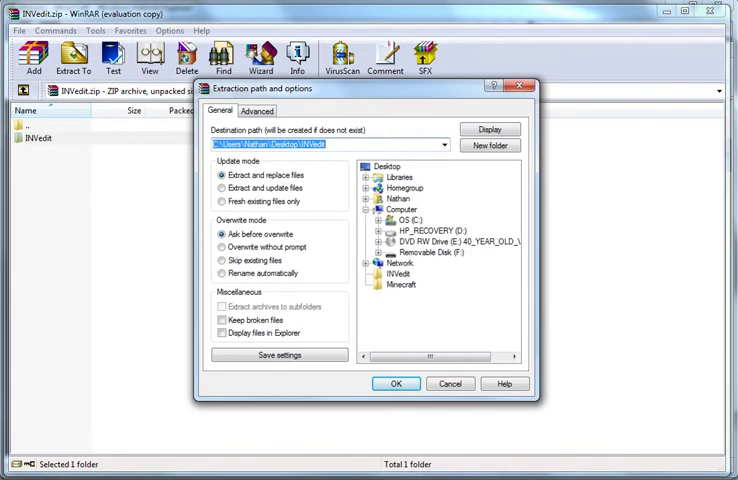
key(Return)
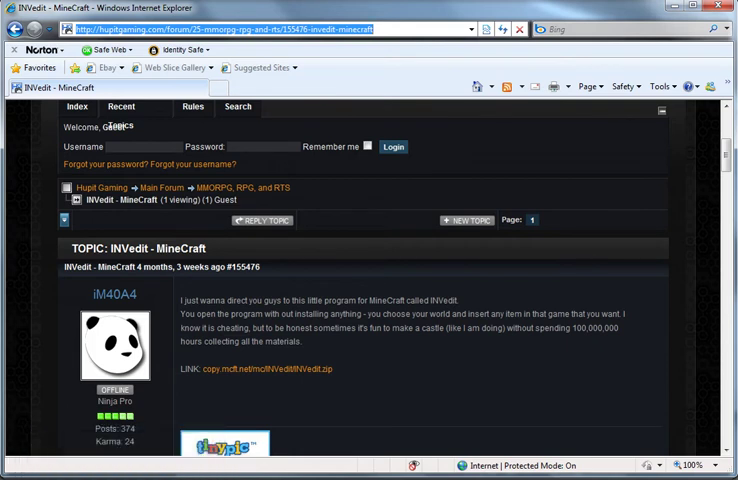
- Run INVedit.exe from the extracted Desktop INVedit folder and centre its window
click(104, 443)
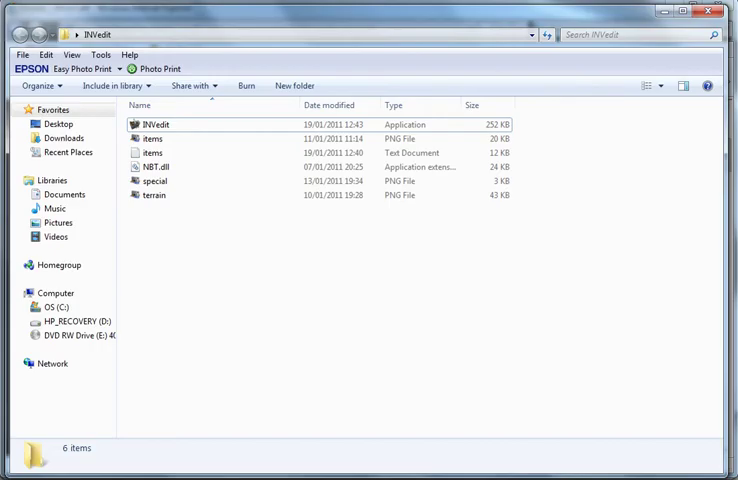
click(156, 124)
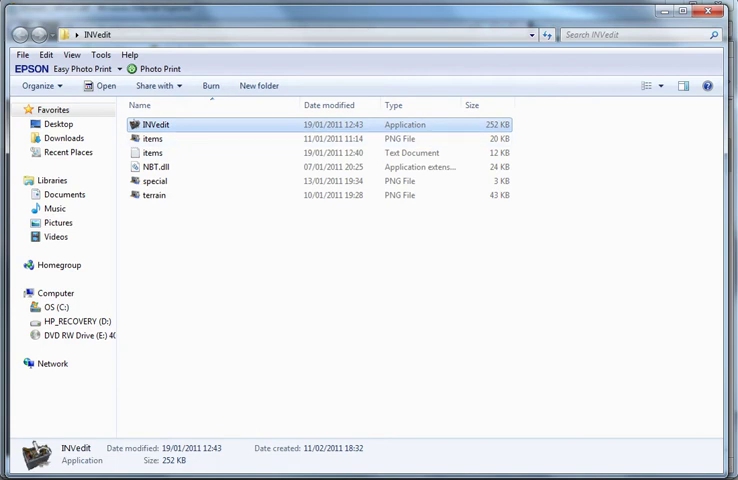
key(Return)
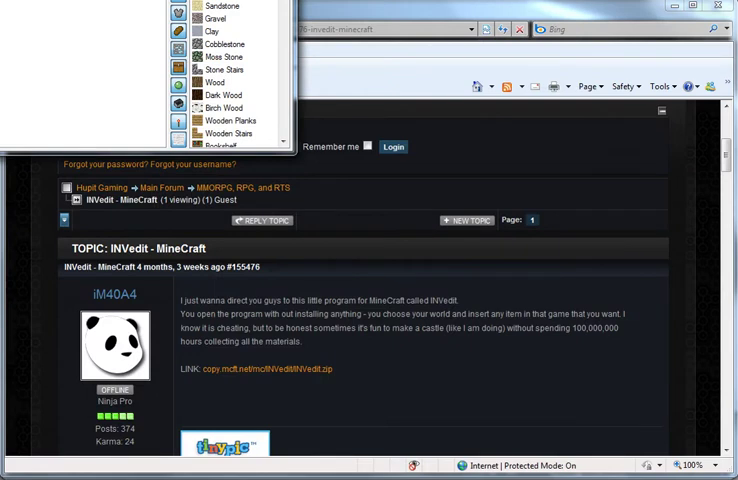
drag(230, 2, 300, 108)
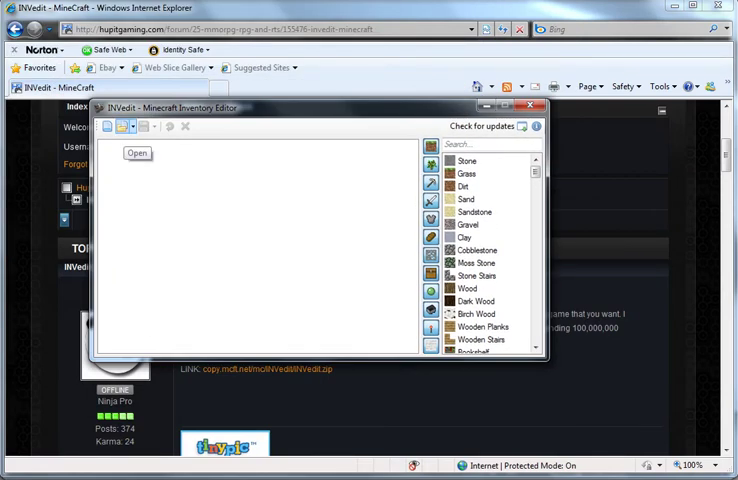
- Load World1's empty inventory and browse the plants and tools categories
click(131, 126)
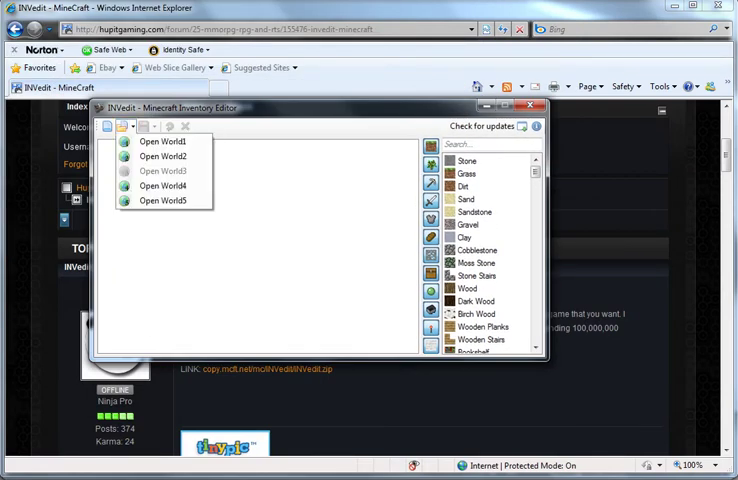
click(162, 141)
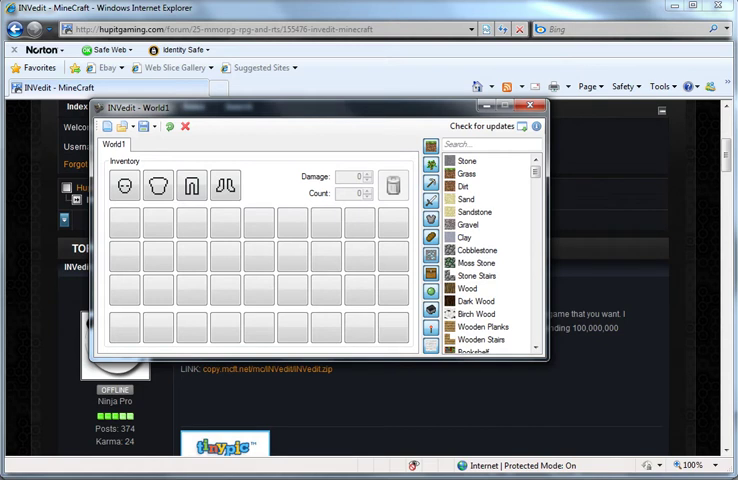
click(430, 163)
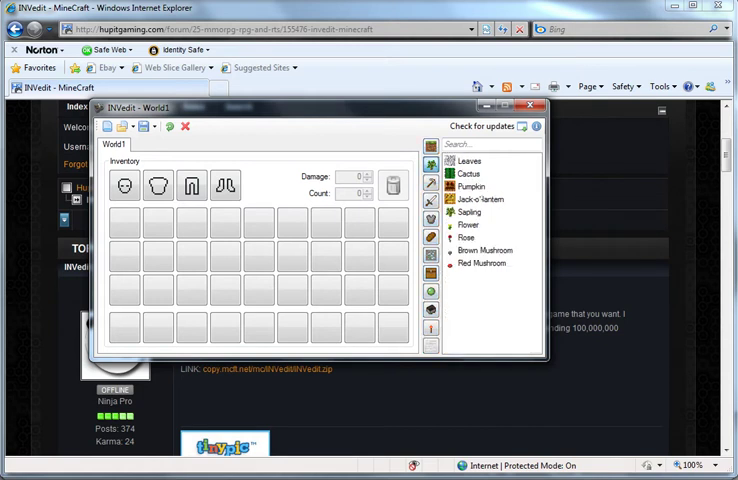
click(430, 183)
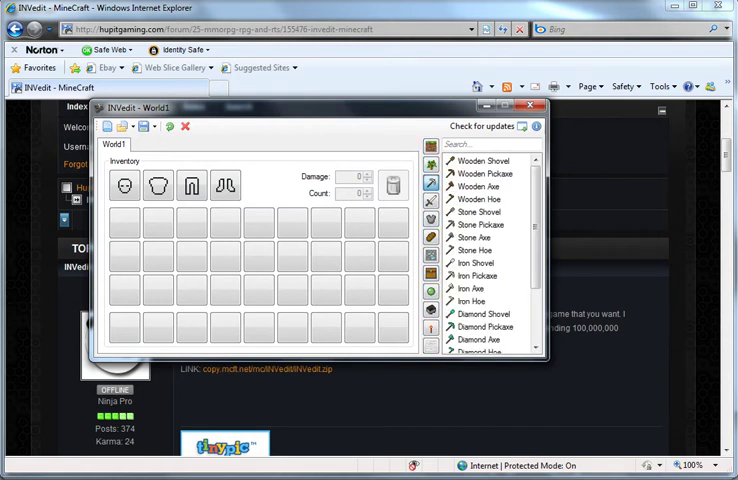
scroll(485, 255, down, 5)
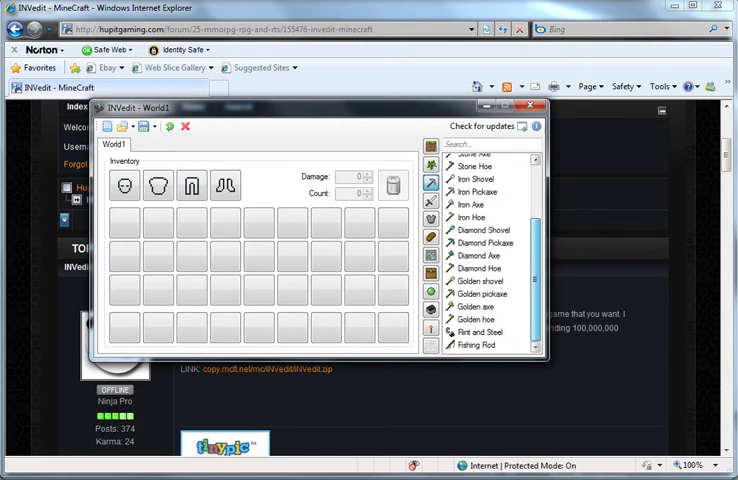
- Browse the weapons, food, ores and redstone categories, ending on building blocks
click(430, 200)
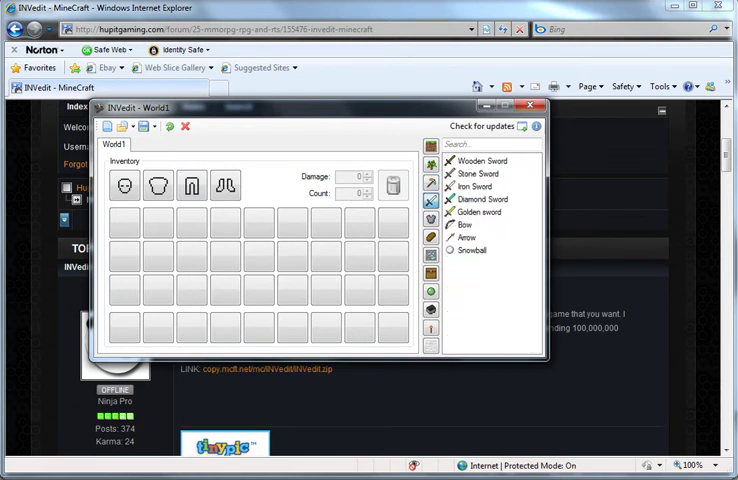
click(430, 236)
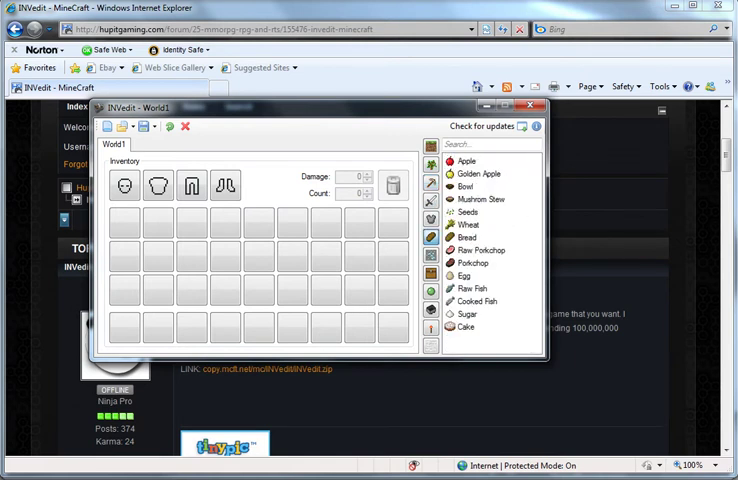
click(430, 254)
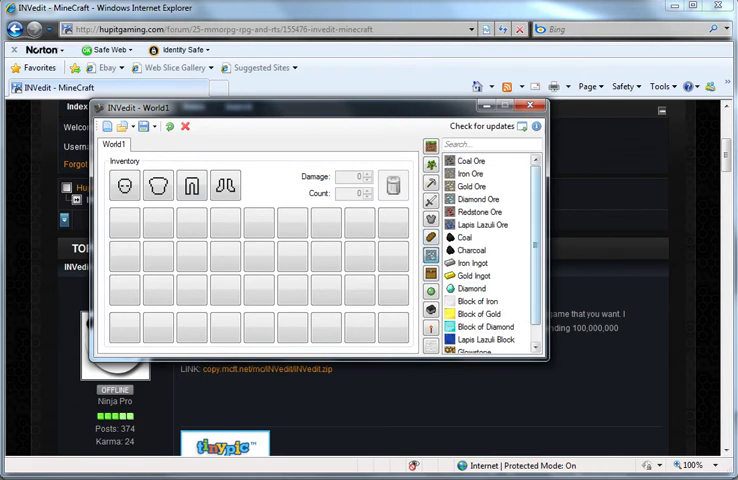
scroll(490, 250, down, 2)
click(430, 328)
click(430, 310)
click(430, 163)
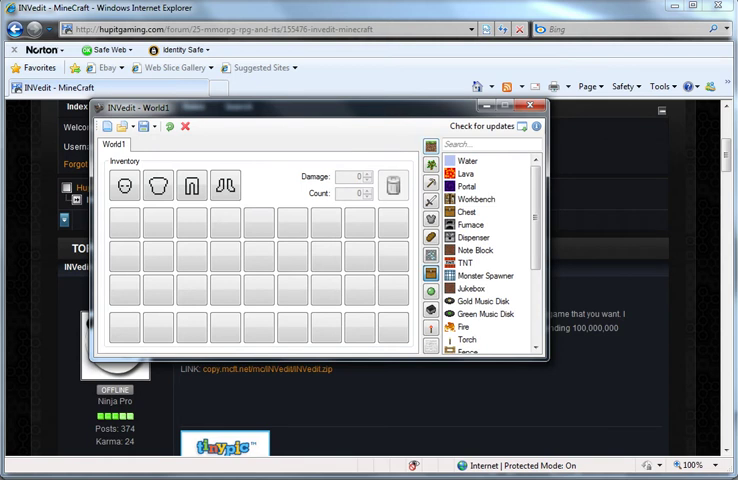
scroll(490, 250, up, 5)
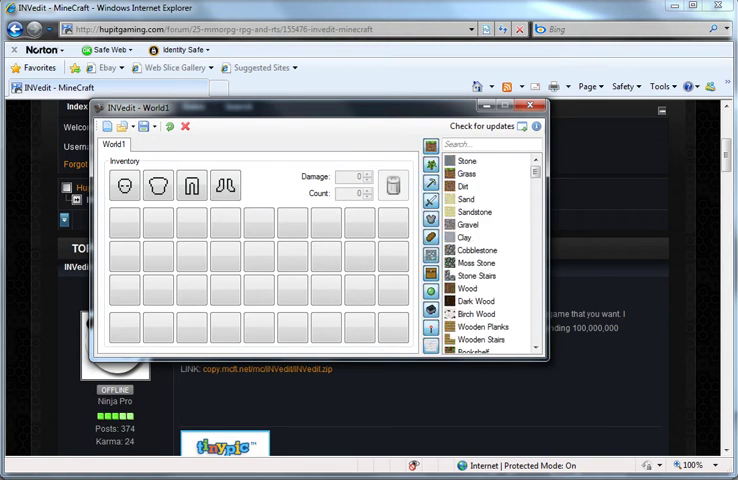
scroll(490, 250, down, 4)
scroll(490, 250, down, 3)
scroll(490, 250, down, 2)
scroll(490, 250, down, 4)
scroll(490, 250, down, 4)
scroll(490, 250, down, 5)
scroll(490, 250, down, 5)
scroll(490, 250, down, 4)
scroll(490, 250, up, 3)
scroll(490, 250, down, 1)
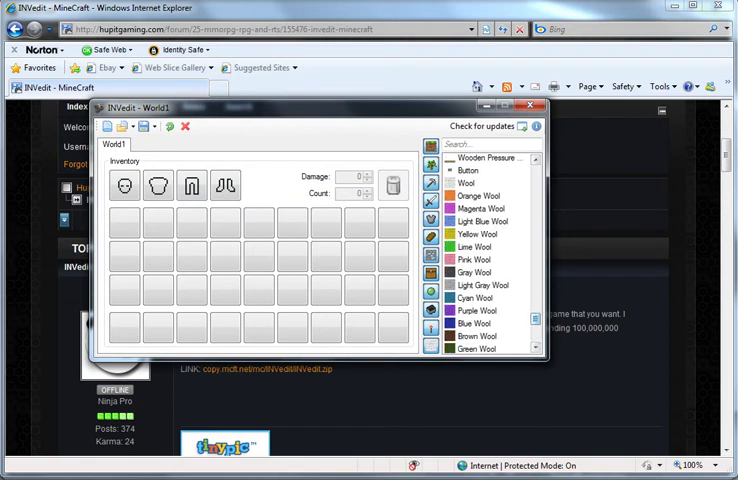
- Place one Blue Wool block in the first bottom-row inventory slot
click(474, 323)
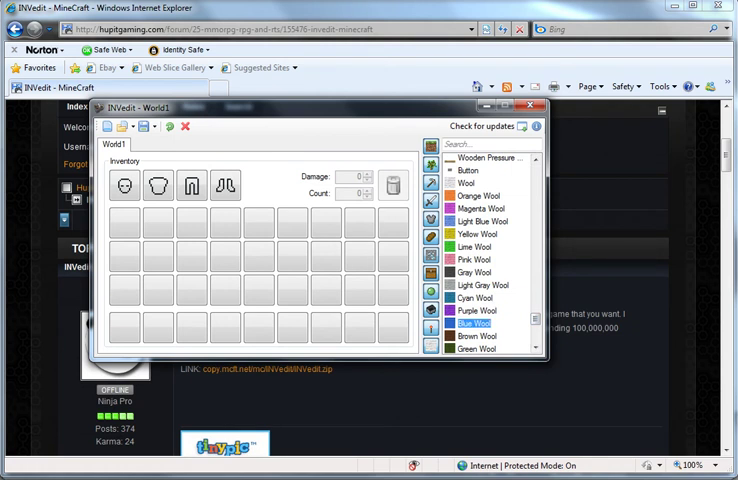
drag(474, 323, 124, 327)
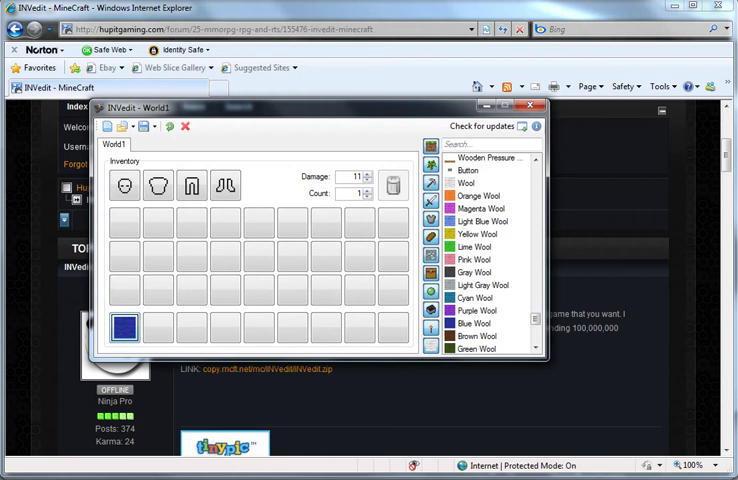
click(124, 222)
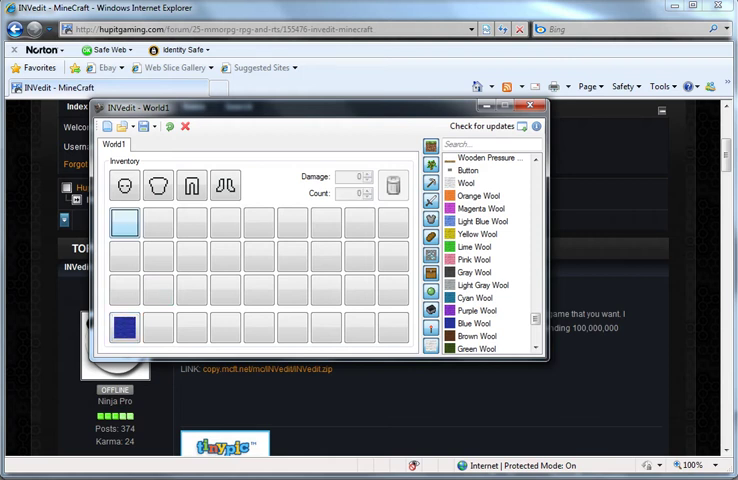
- Select several of the empty inventory slots
click(359, 257)
click(257, 257)
click(292, 257)
click(292, 290)
click(257, 257)
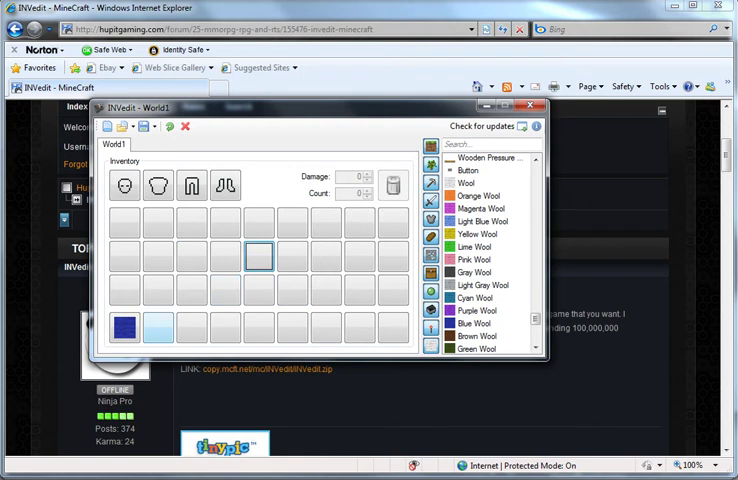
- Change the Blue Wool stack count from 1 to 255
click(124, 325)
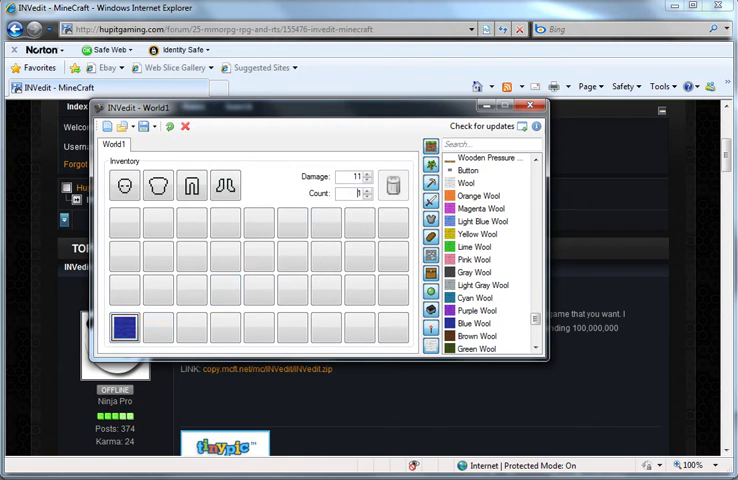
double_click(355, 193)
text(255)
key(Return)
- Equip a Golden Helmet from the Armor items in the helmet slot
click(159, 327)
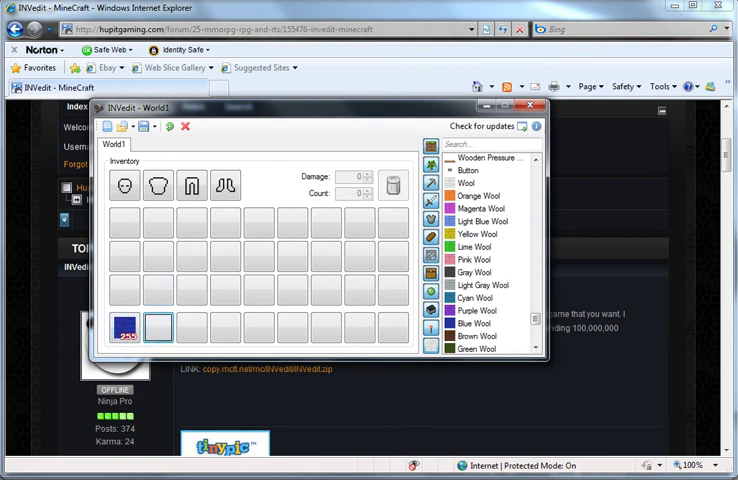
click(326, 258)
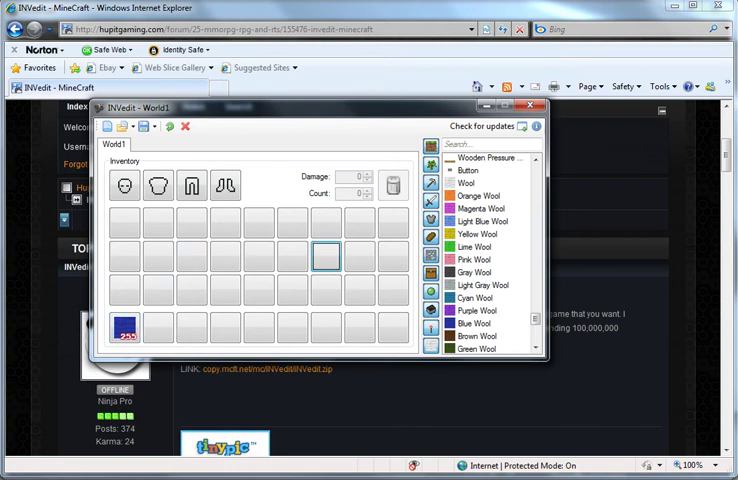
scroll(485, 250, up, 5)
scroll(485, 250, up, 5)
scroll(485, 250, up, 5)
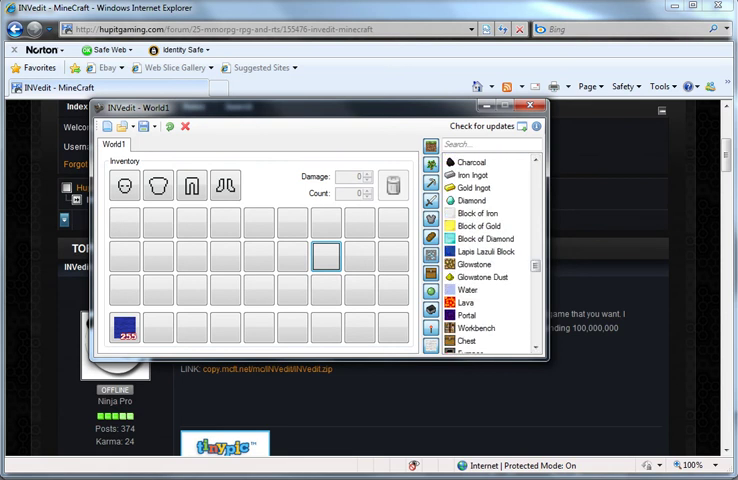
click(430, 200)
click(430, 218)
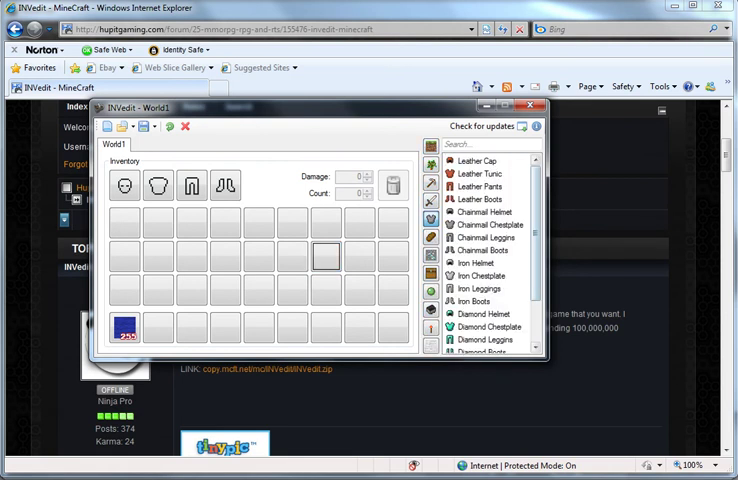
scroll(485, 250, down, 5)
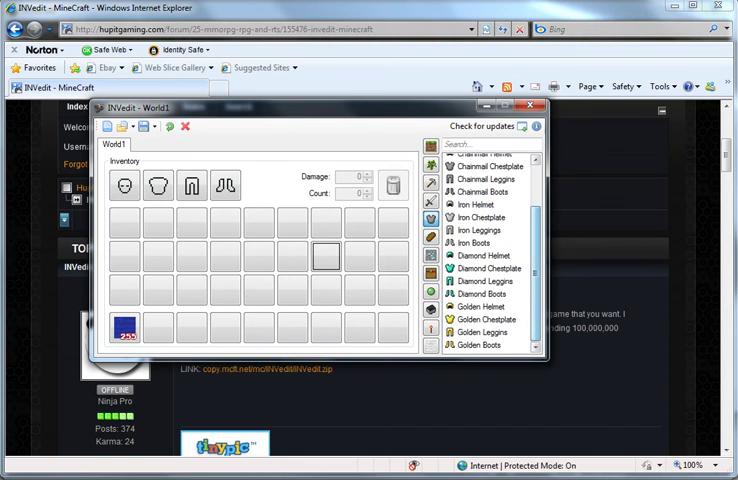
drag(480, 306, 124, 185)
- Fill the chest, leggings and boots slots with the matching golden armour pieces
click(485, 319)
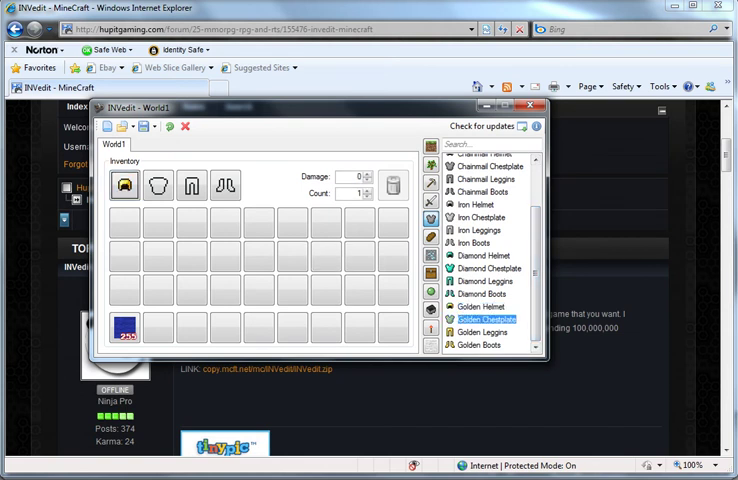
drag(485, 319, 158, 185)
click(480, 331)
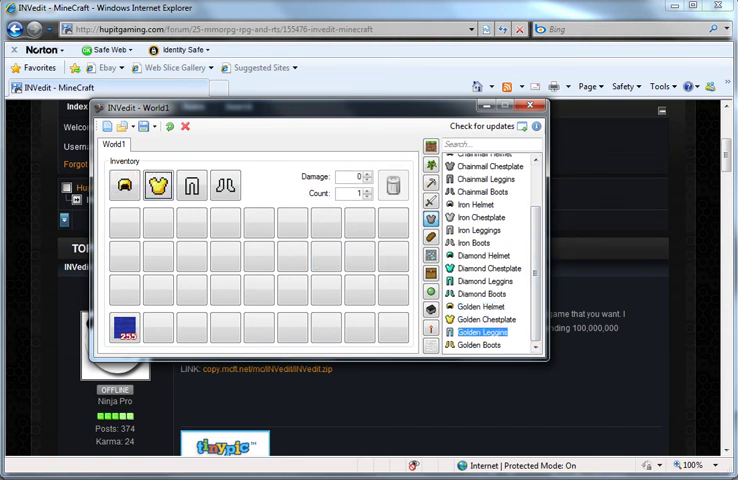
drag(480, 331, 191, 185)
click(478, 344)
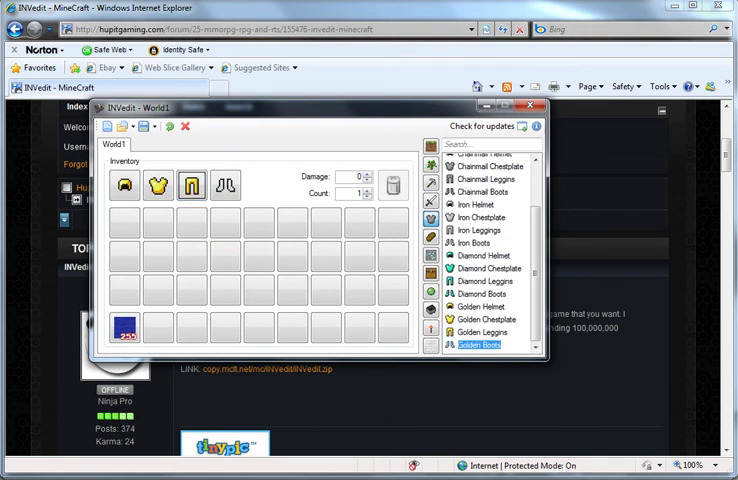
drag(478, 344, 225, 185)
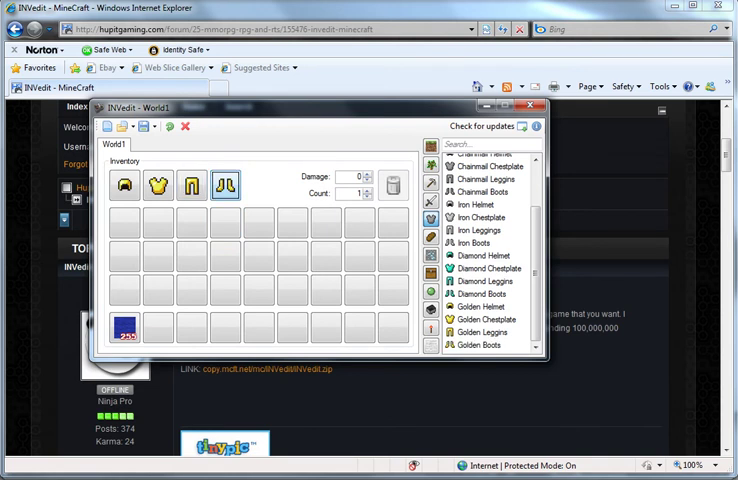
scroll(485, 250, up, 3)
scroll(485, 250, up, 2)
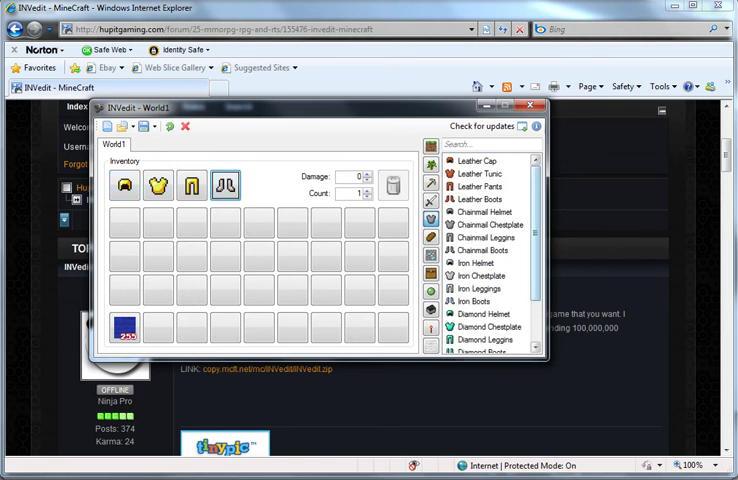
scroll(485, 250, down, 3)
scroll(485, 250, down, 3)
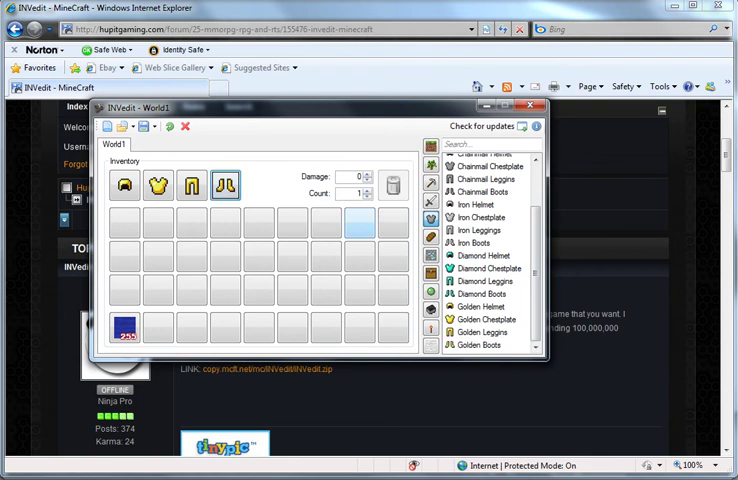
scroll(485, 250, up, 3)
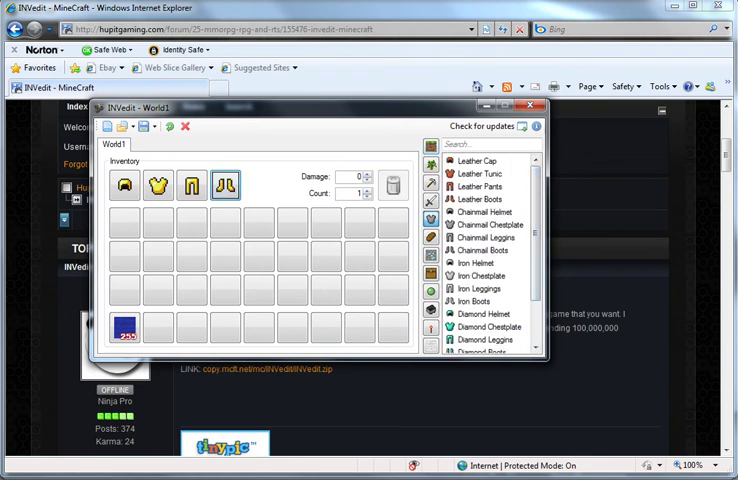
scroll(485, 250, up, 5)
scroll(485, 250, down, 2)
scroll(485, 250, down, 2)
scroll(485, 250, down, 1)
scroll(485, 250, down, 2)
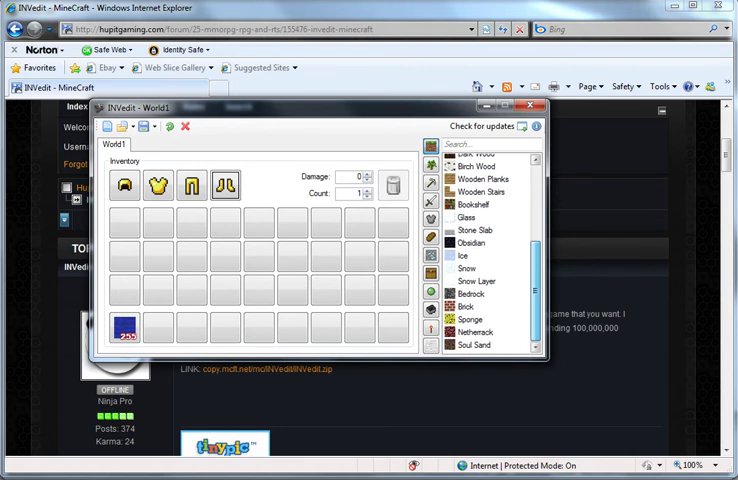
scroll(485, 250, down, 3)
scroll(485, 250, down, 3)
scroll(485, 250, down, 3)
scroll(485, 250, down, 3)
- Add a Golden pickaxe beside the blue wool, save to World1 and close INVedit
click(482, 203)
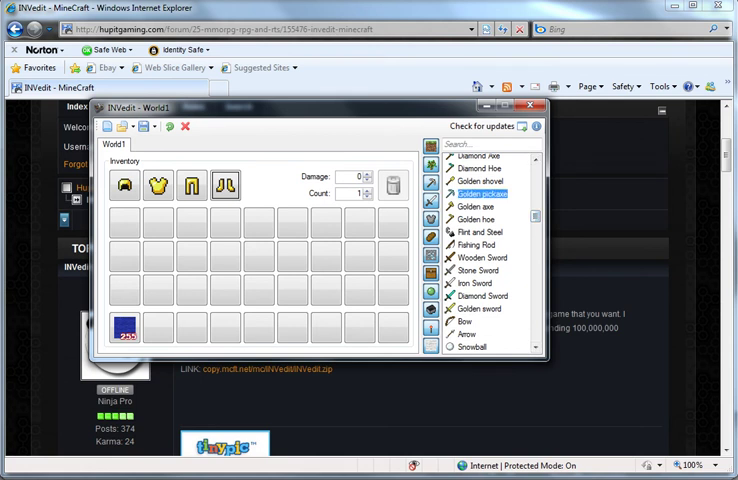
drag(482, 193, 158, 327)
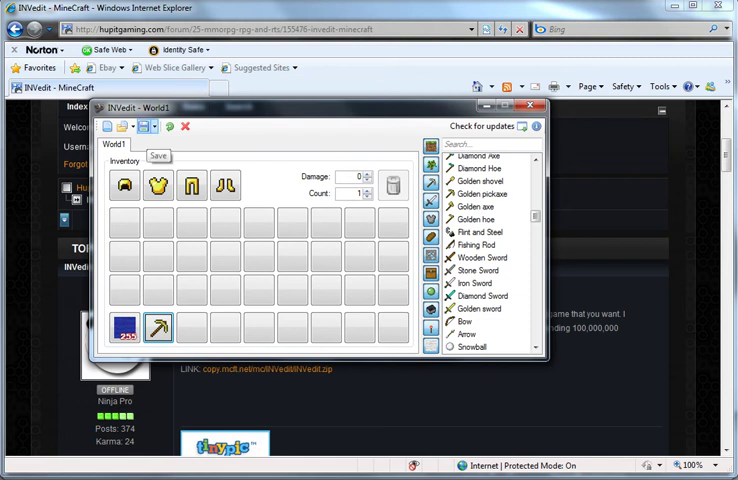
click(153, 126)
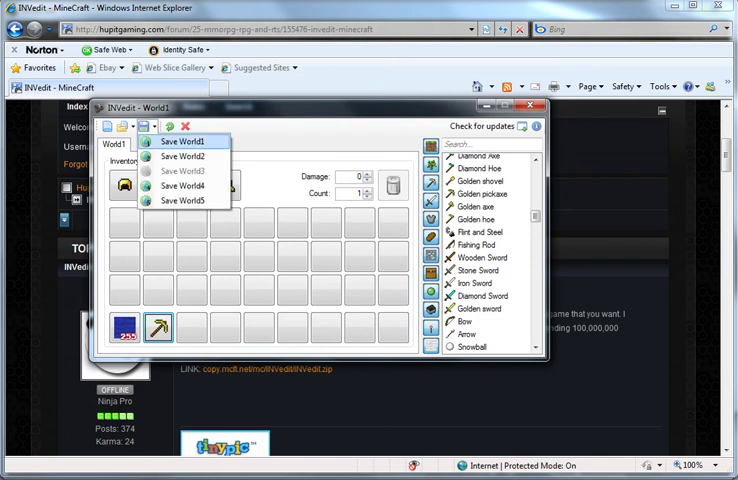
click(182, 141)
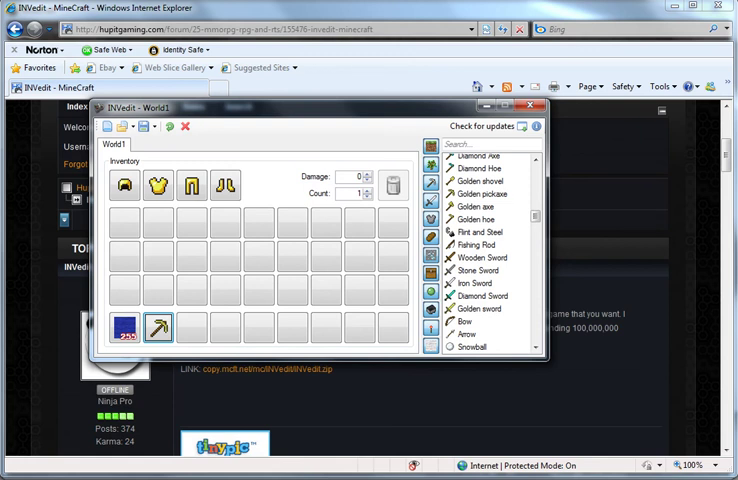
click(530, 107)
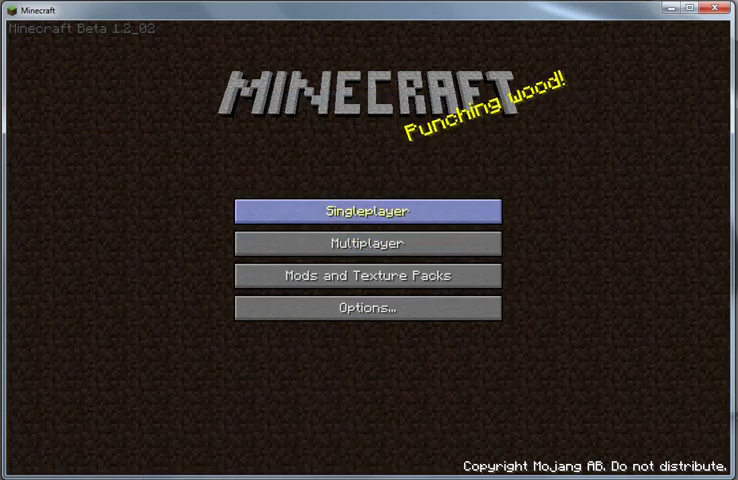
- Load World 1 and switch the hotbar from the golden pickaxe back to blue wool
click(368, 211)
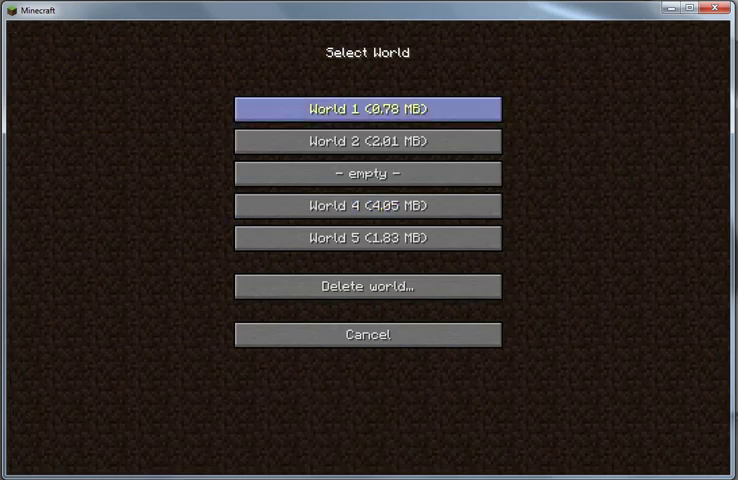
click(368, 105)
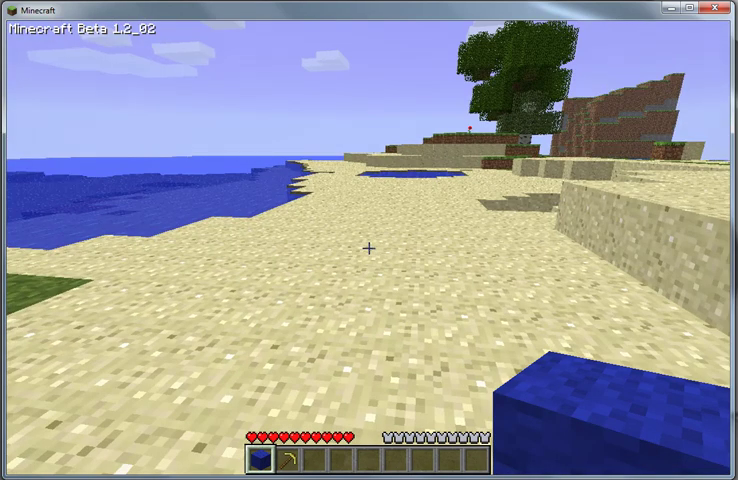
key(2)
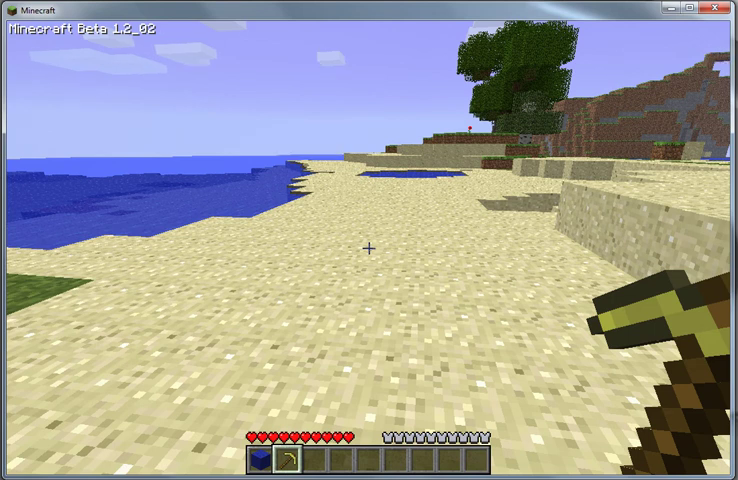
key(1)
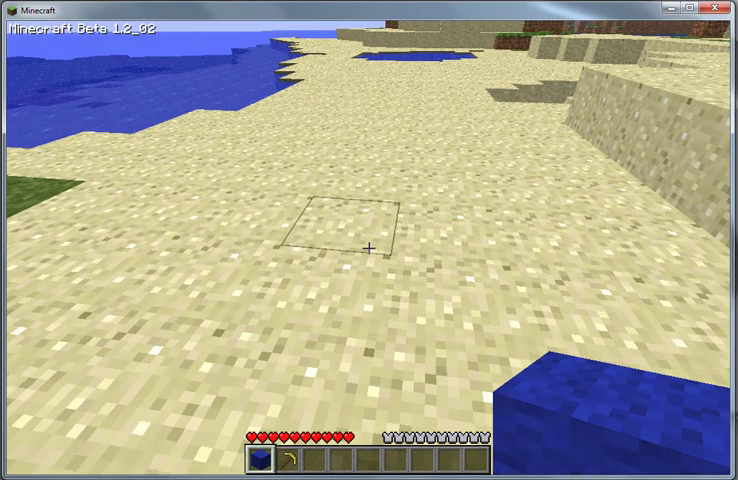
- Place a row of three blue wool blocks on the sand and check the golden armour in the inventory
right_click(369, 248)
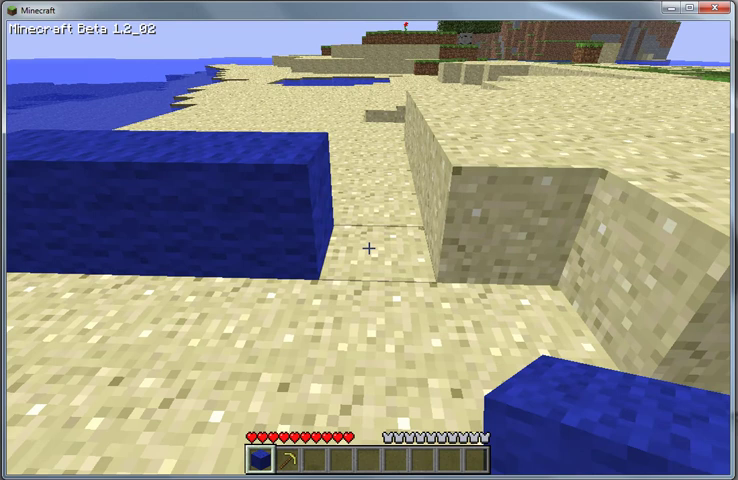
right_click(369, 248)
right_click(369, 248)
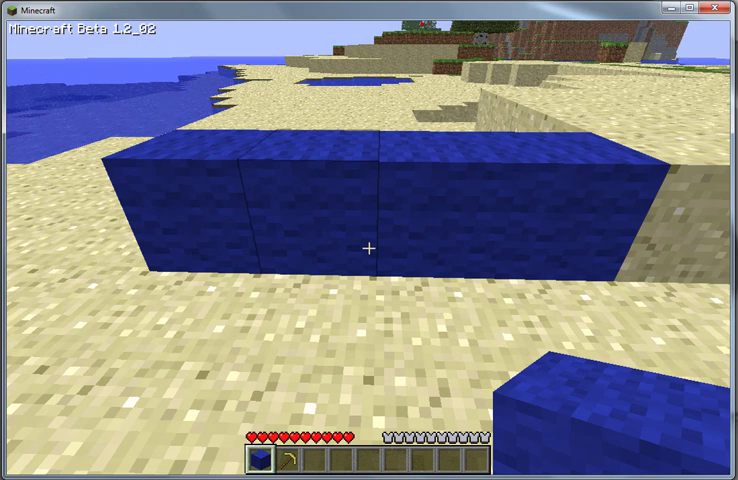
key(e)
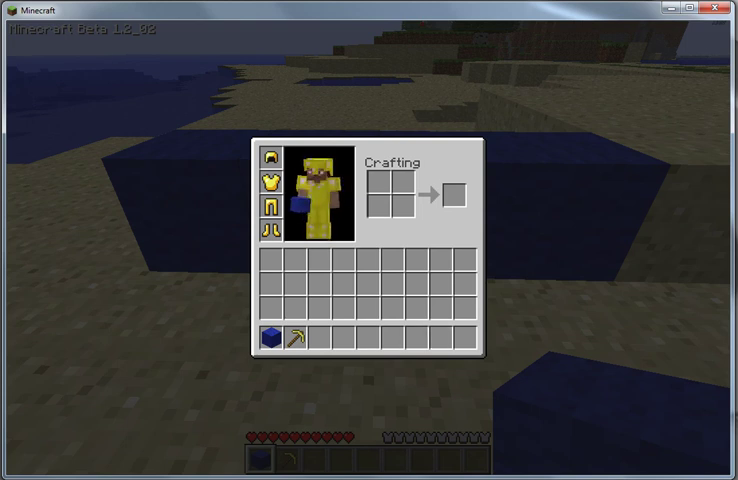
- Move the golden helmet into the inventory grid, re-equip it, and return to World 1
click(270, 157)
click(295, 259)
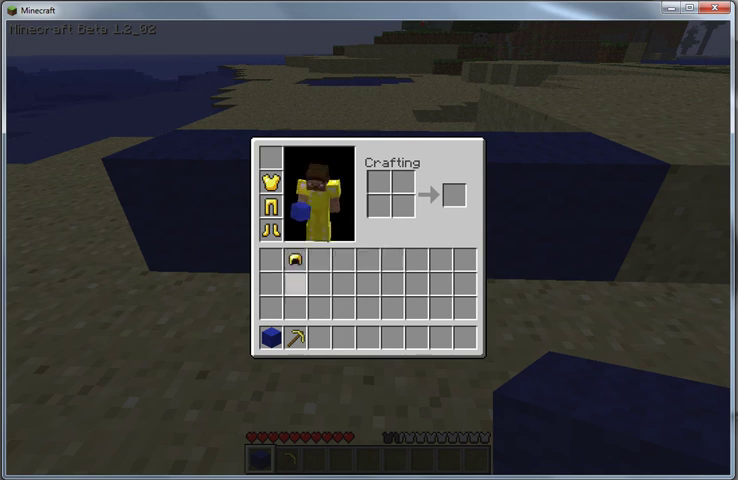
click(295, 259)
click(270, 157)
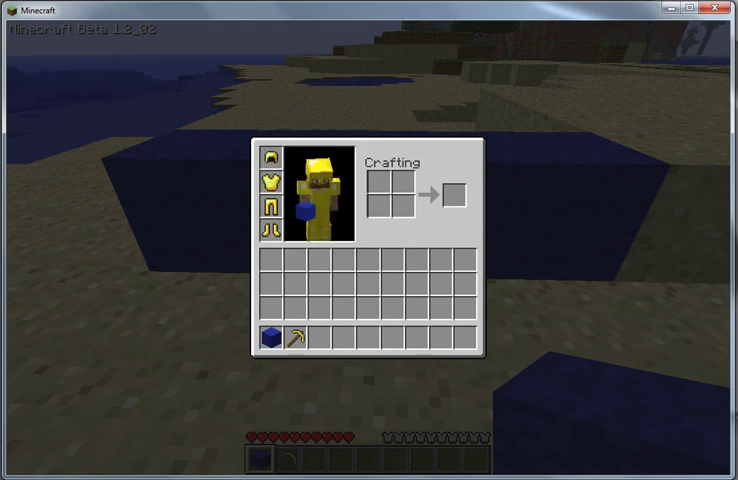
key(Escape)
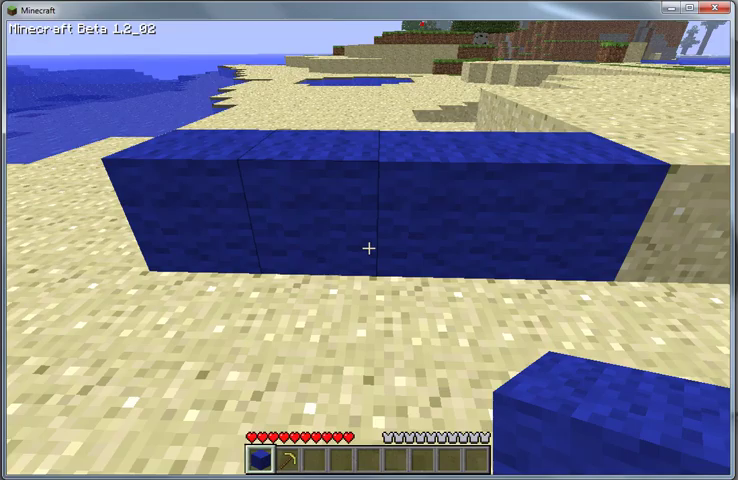